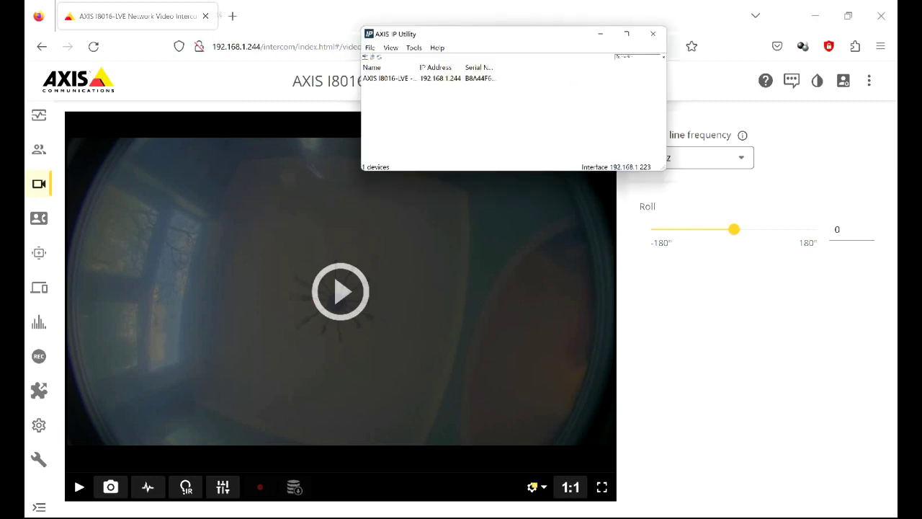
# - Switch from AXIS IP Utility to the intercom's web interface and open its event rules
pyautogui.moveTo(512, 35); pyautogui.dragTo(388, 139)
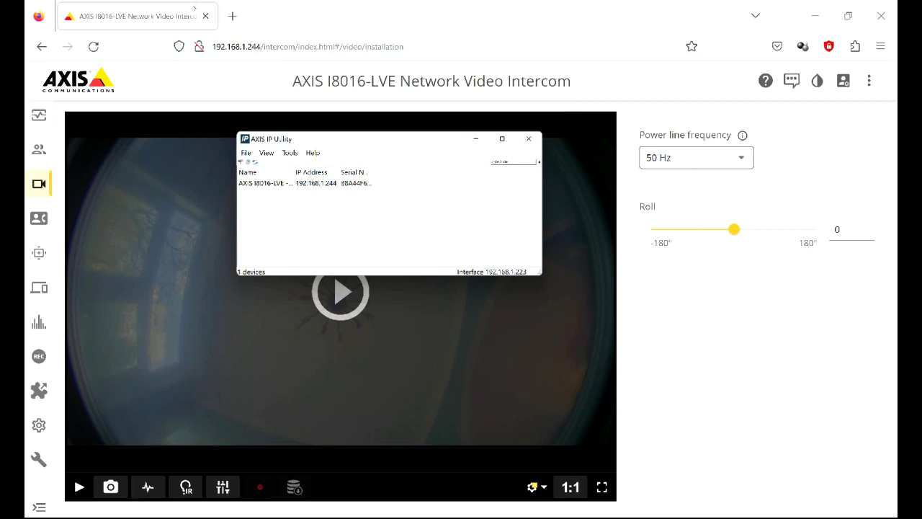
pyautogui.click(447, 14)
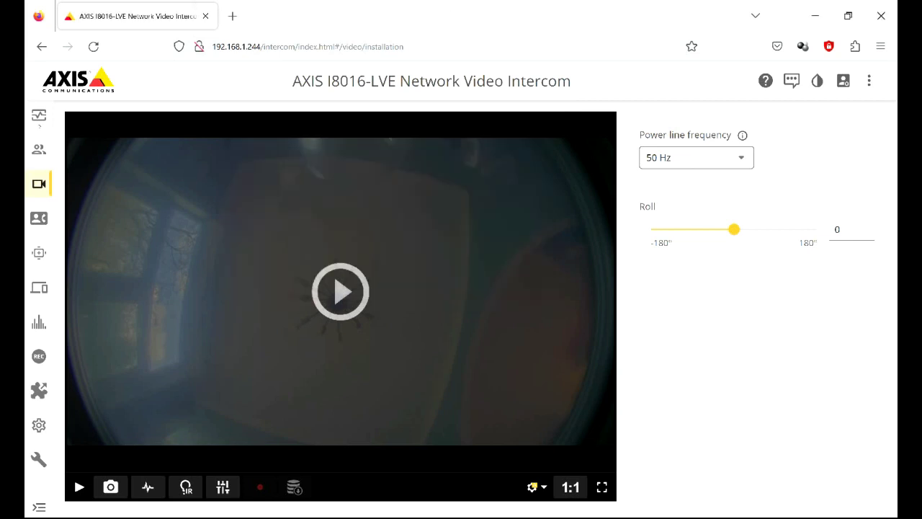
pyautogui.click(33, 172)
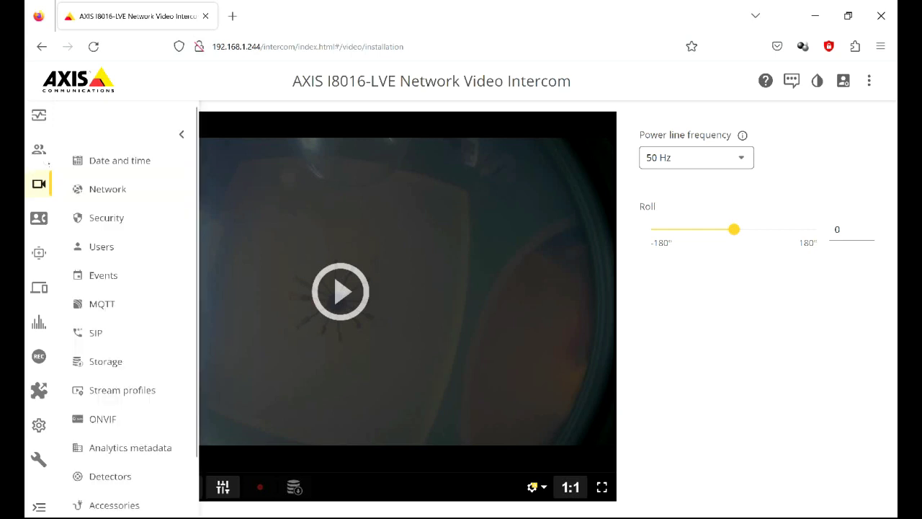
pyautogui.click(103, 276)
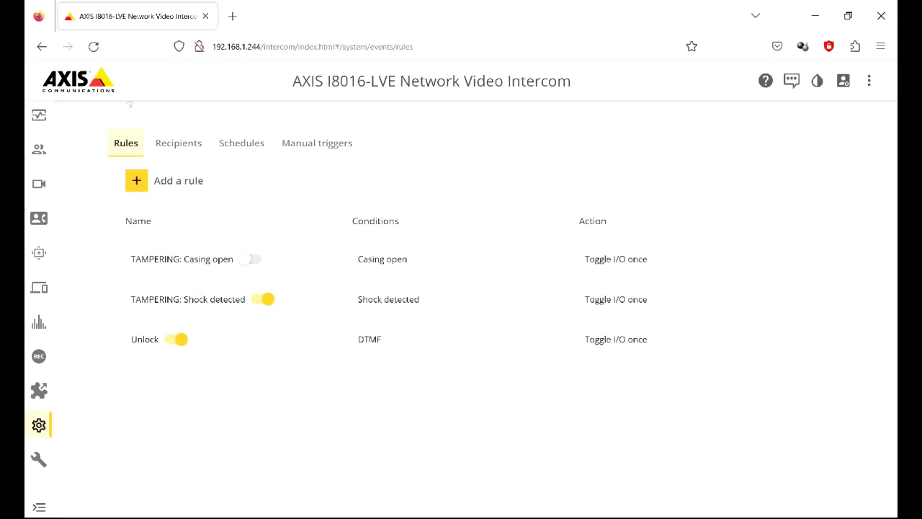
# - Add a new event rule and name it RTE
pyautogui.click(144, 339)
pyautogui.click(191, 180)
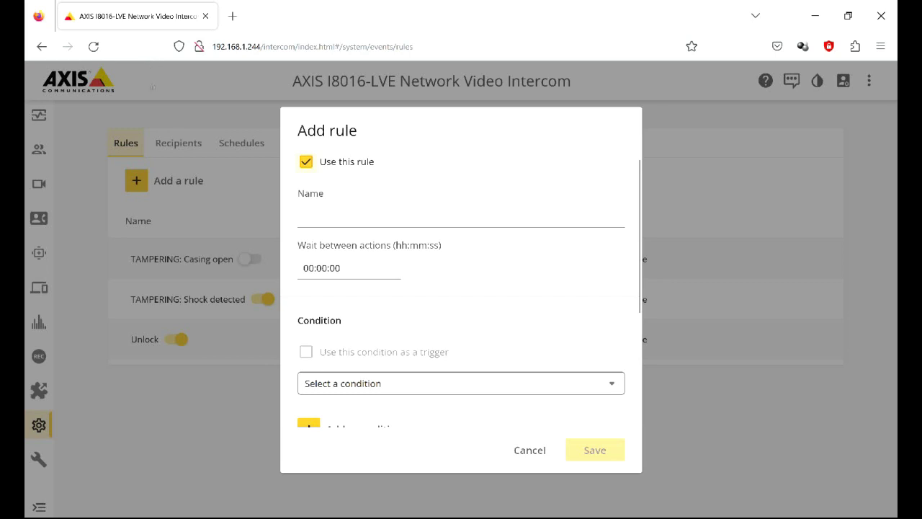
pyautogui.click(344, 217)
pyautogui.write('RTE')
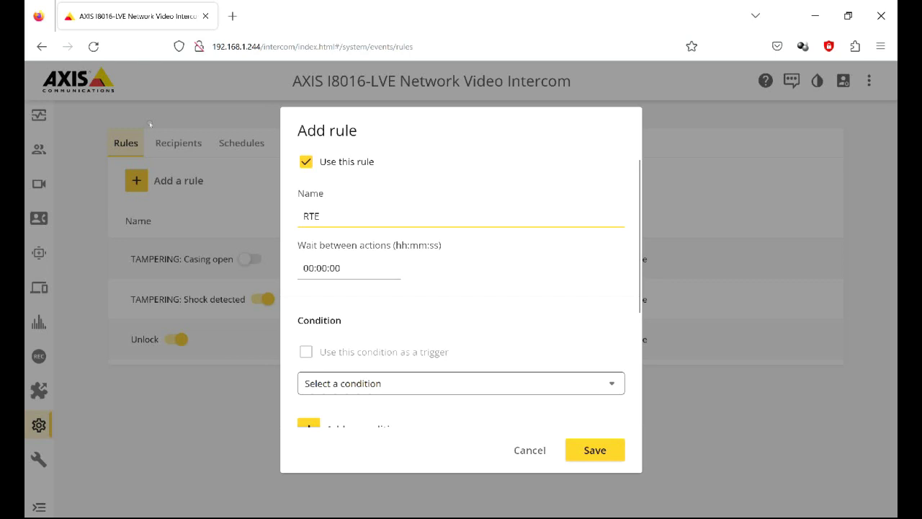
pyautogui.click(260, 123)
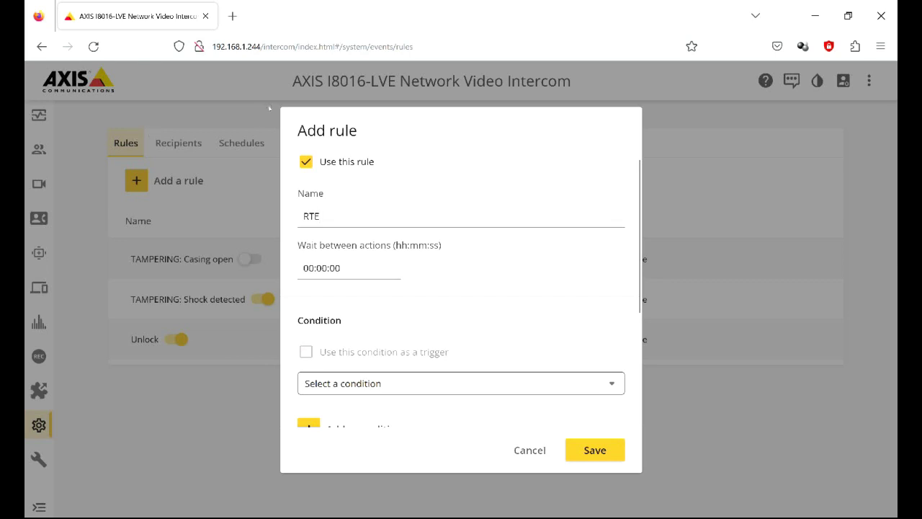
# - Set the RTE rule's condition to "Digital input is active" from the I/O group
pyautogui.scroll(-3, 273, 154)
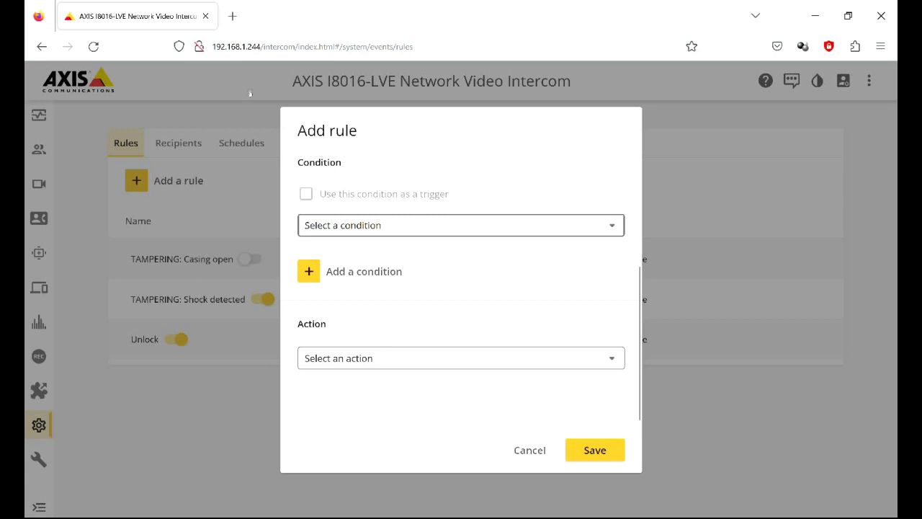
pyautogui.click(603, 229)
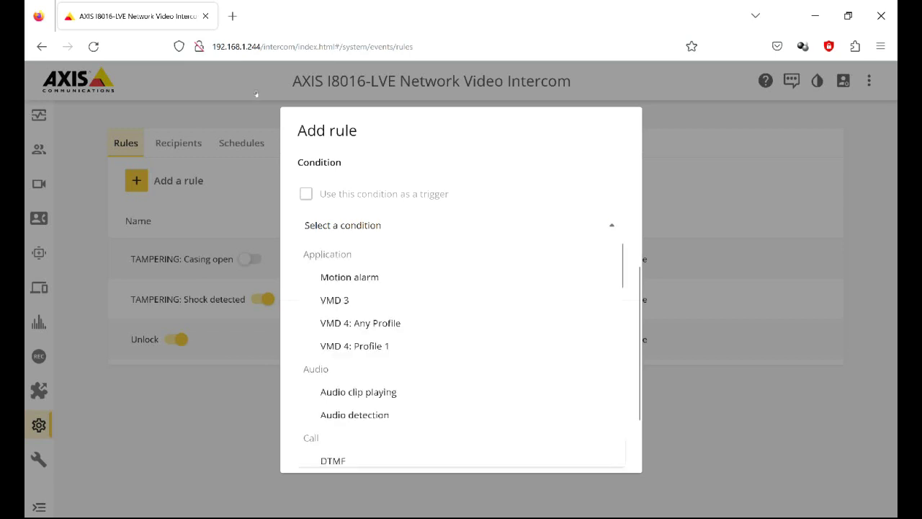
pyautogui.press('Escape')
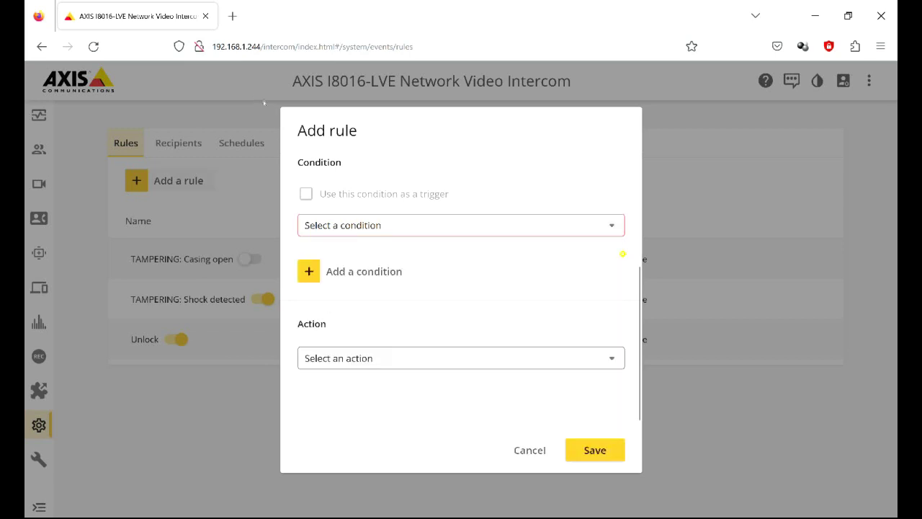
pyautogui.press('Return')
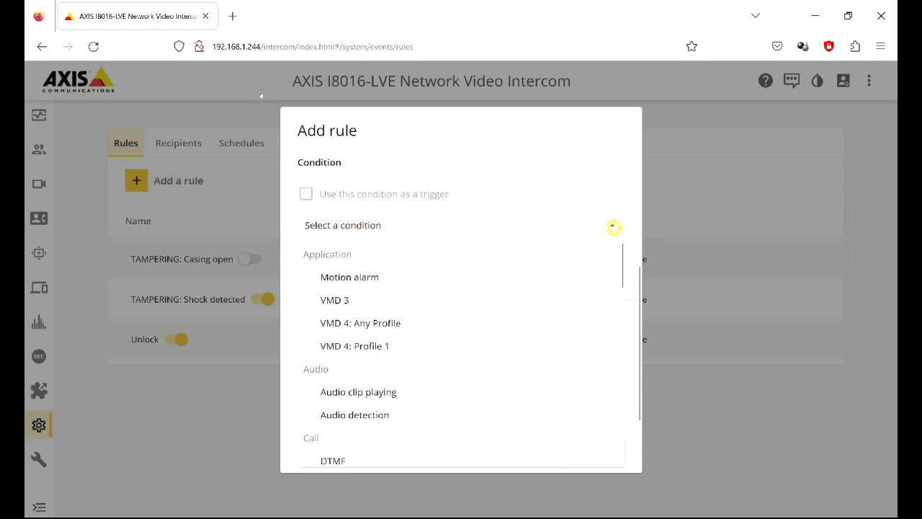
pyautogui.moveTo(621, 265); pyautogui.dragTo(621, 319)
pyautogui.press('Down')
pyautogui.press('Down')
pyautogui.press('Down')
pyautogui.press('Down')
pyautogui.press('Down')
pyautogui.press('Down')
pyautogui.press('Down')
pyautogui.press('Down')
pyautogui.press('Down')
pyautogui.press('Down')
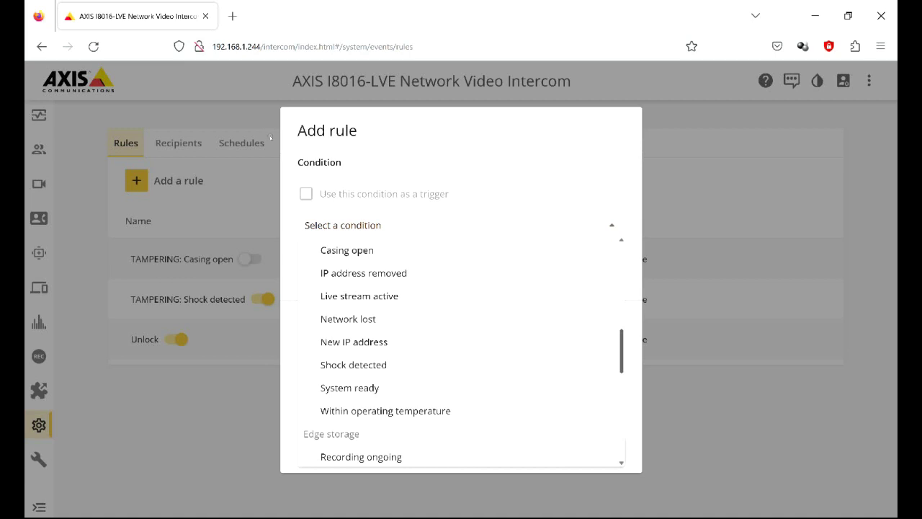
pyautogui.press('Down')
pyautogui.press('Down')
pyautogui.press('Down')
pyautogui.press('Down')
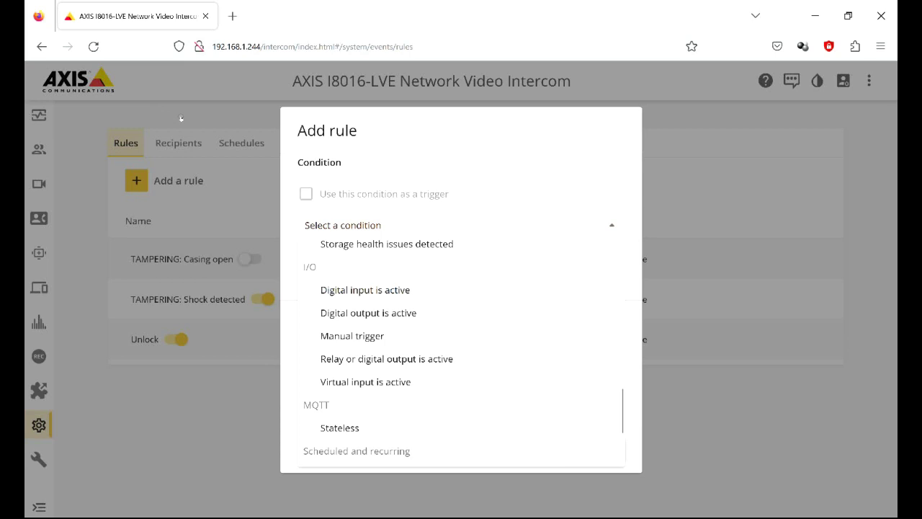
pyautogui.press('Return')
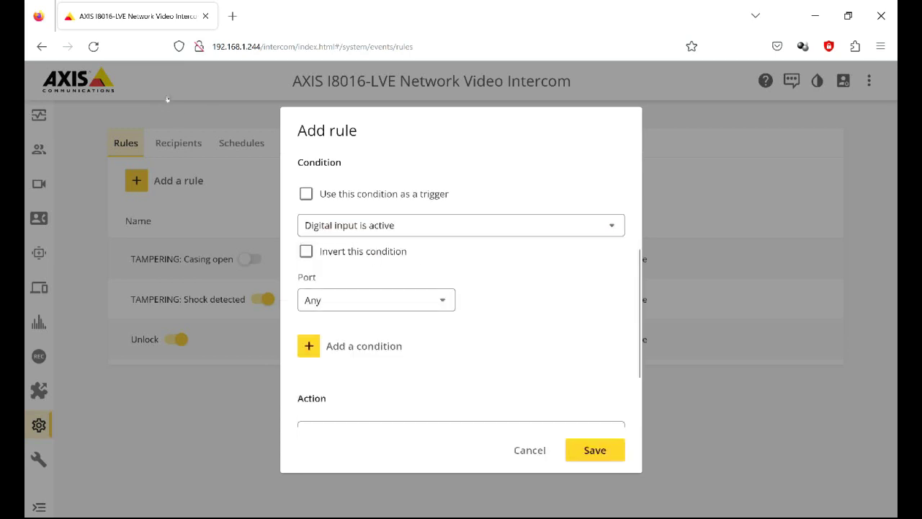
# - Use the digital input condition as a trigger and set its port to Input 1
pyautogui.click(305, 194)
pyautogui.click(376, 299)
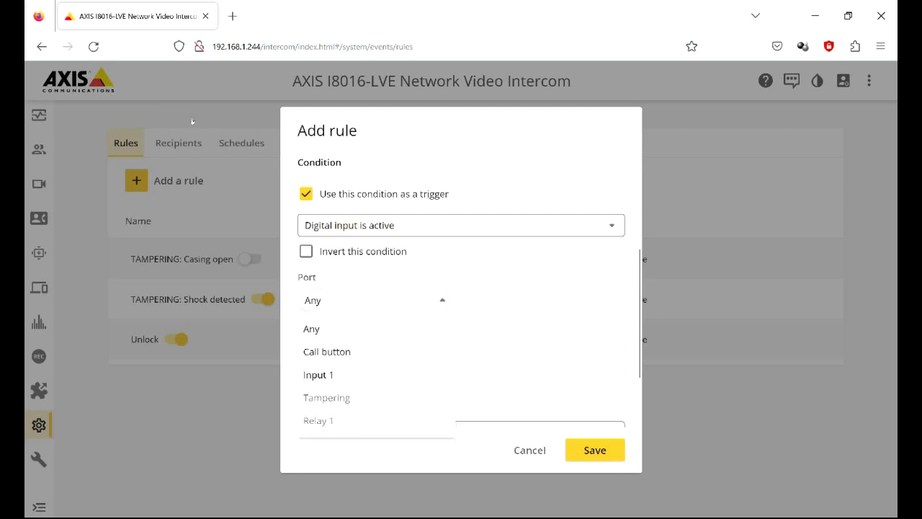
pyautogui.press('Down')
pyautogui.press('Down')
pyautogui.press('Return')
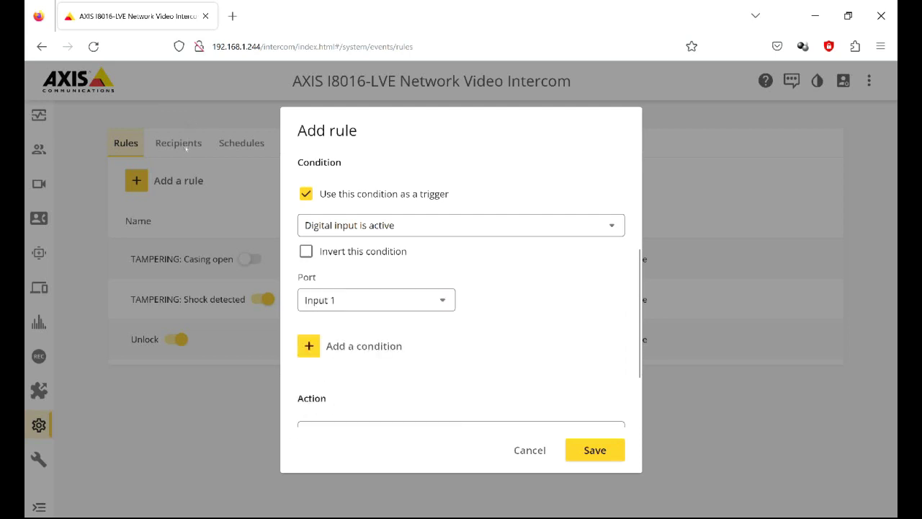
# - Set the rule's action to "Toggle I/O once" with Relay 1 as the output port
pyautogui.scroll(-1, 272, 108)
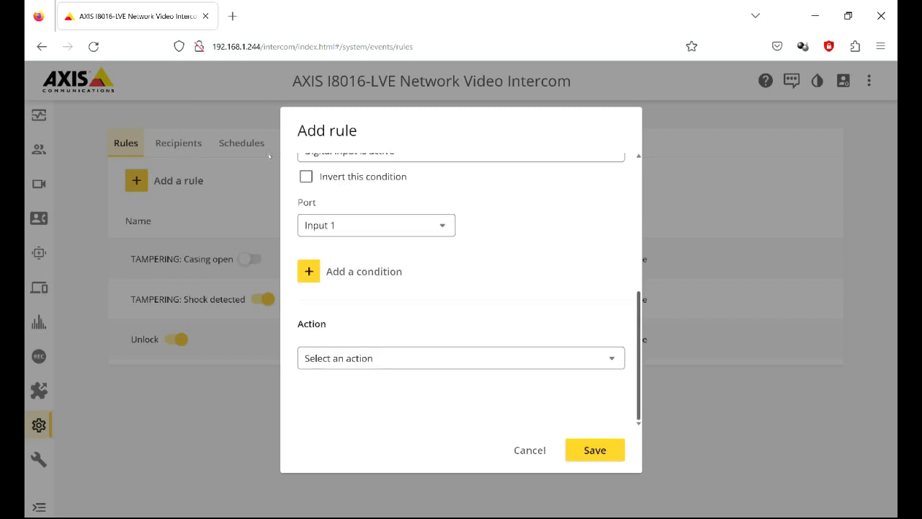
pyautogui.press('space')
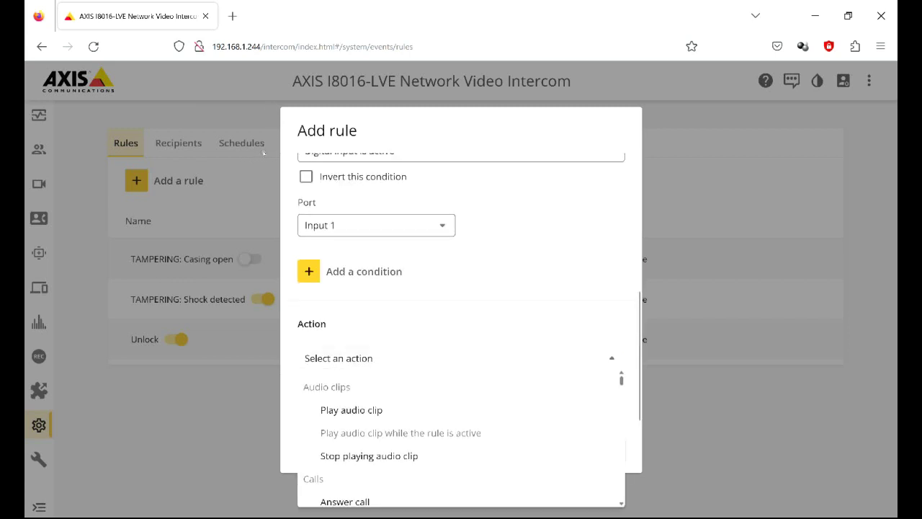
pyautogui.moveTo(621, 379); pyautogui.dragTo(621, 386)
pyautogui.press('Down')
pyautogui.press('Down')
pyautogui.press('Down')
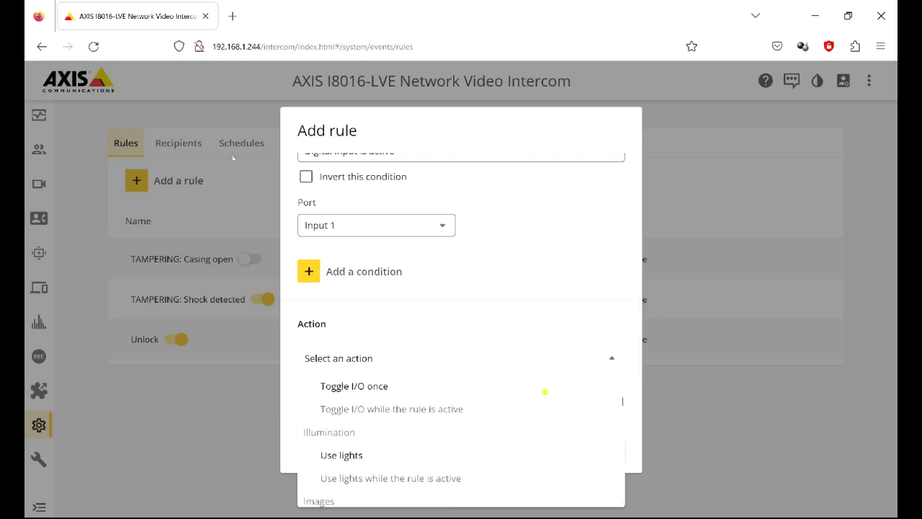
pyautogui.press('Return')
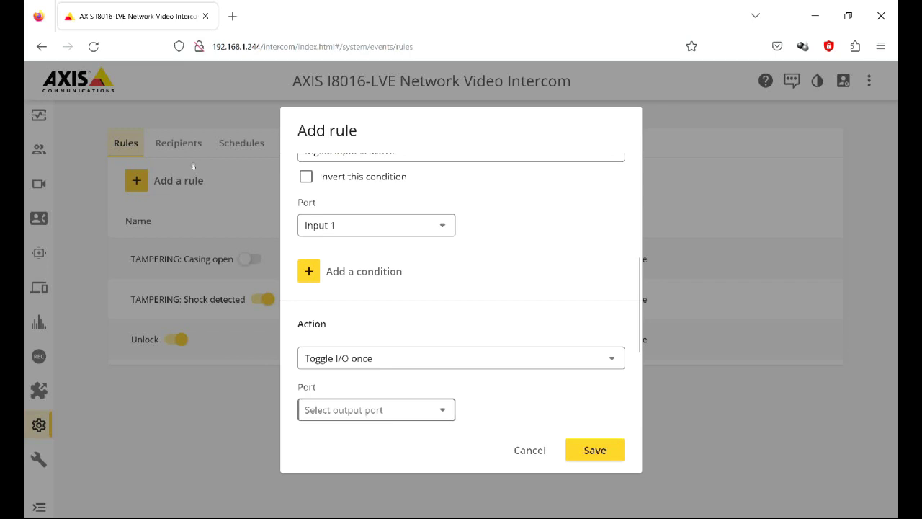
pyautogui.click(445, 411)
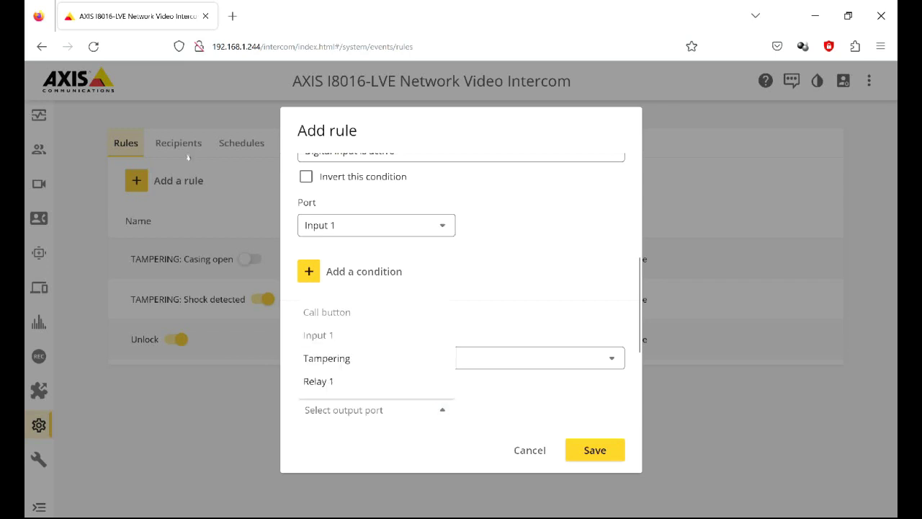
pyautogui.click(433, 388)
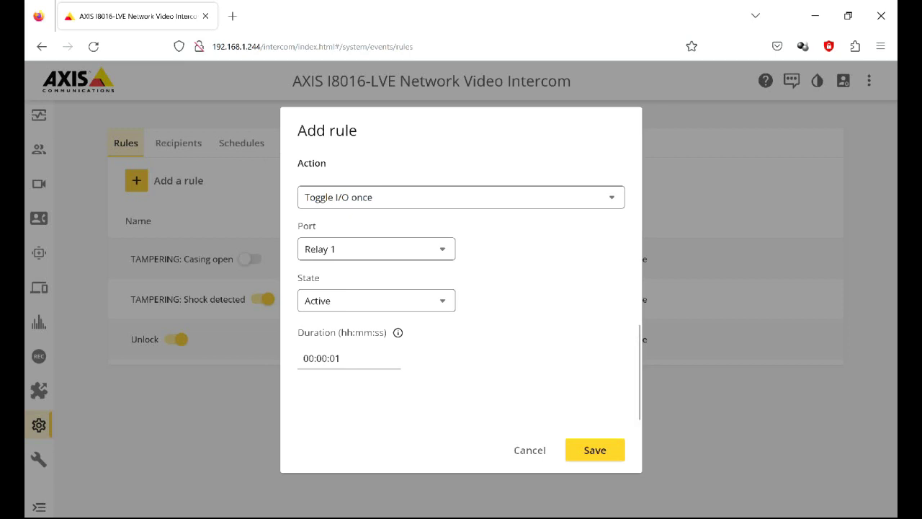
# - Set the relay action's duration to 5 seconds and save the rule
pyautogui.click(374, 359)
pyautogui.press('BackSpace')
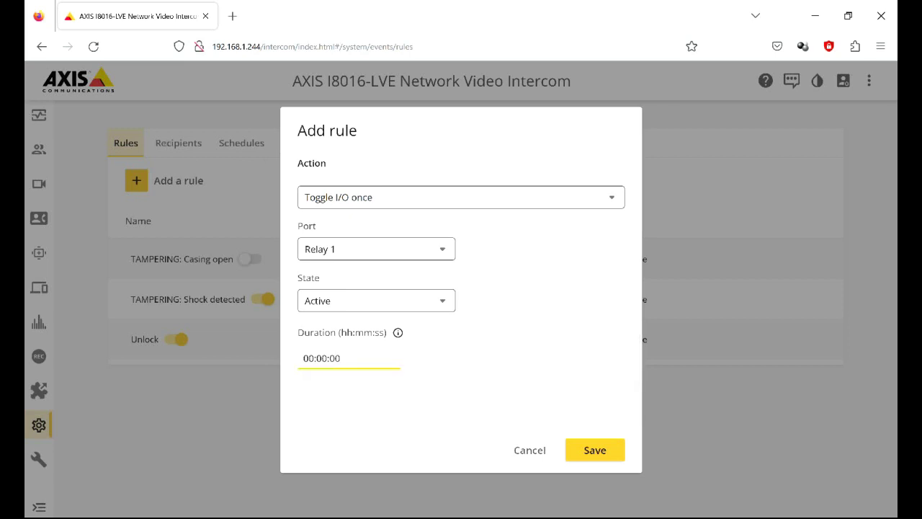
pyautogui.write('5')
pyautogui.click(595, 449)
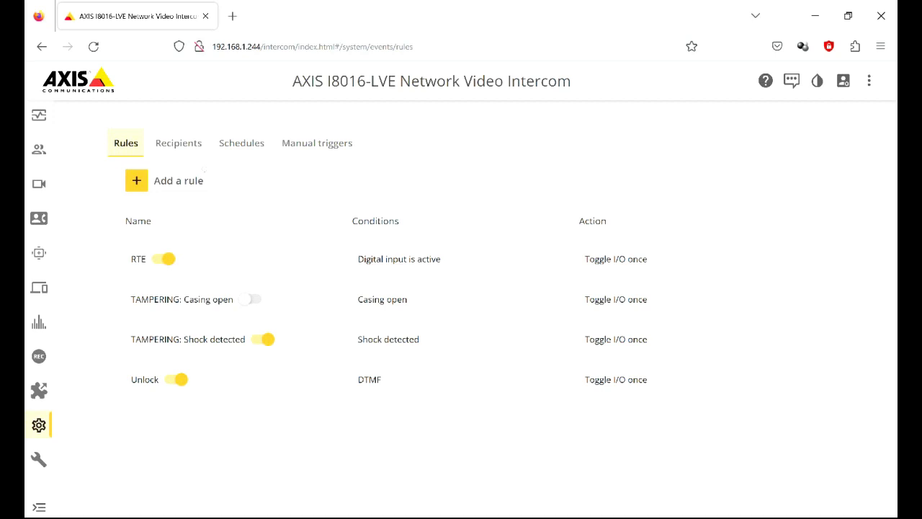
# - In the accessories' I/O port settings, set the normal state of Port 4 (Relay 1) to closed circuit
pyautogui.moveTo(30, 172)
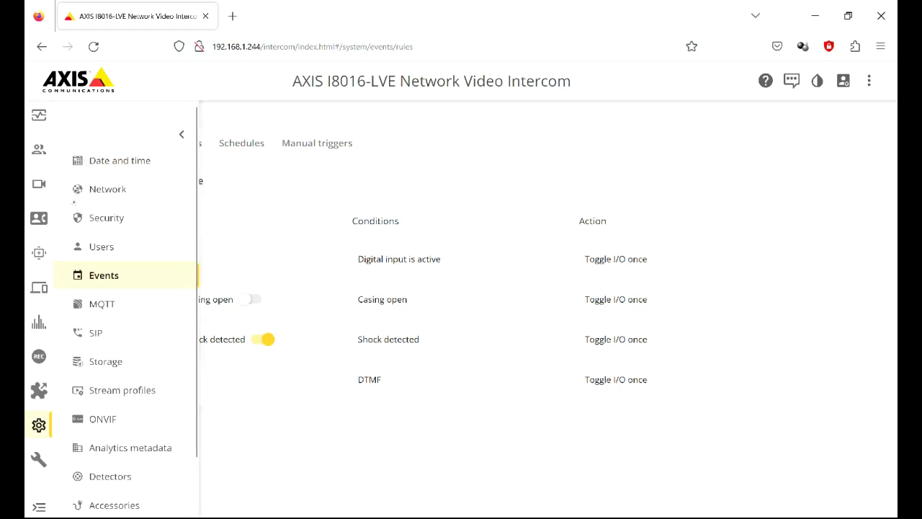
pyautogui.click(144, 501)
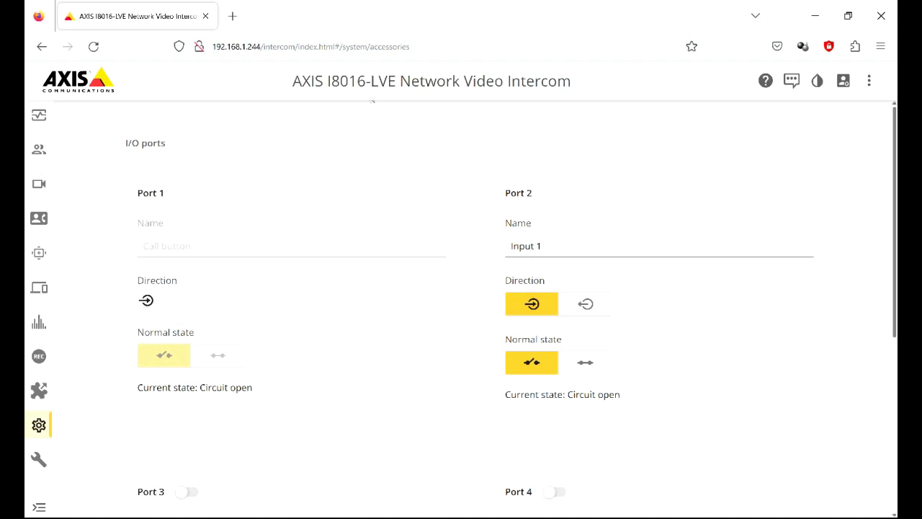
pyautogui.scroll(-4, 373, 145)
pyautogui.scroll(-1, 374, 168)
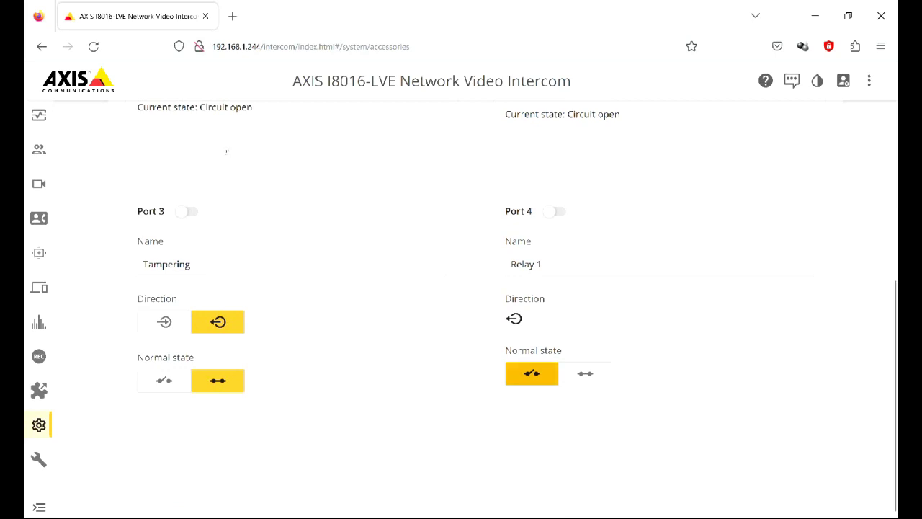
pyautogui.click(585, 373)
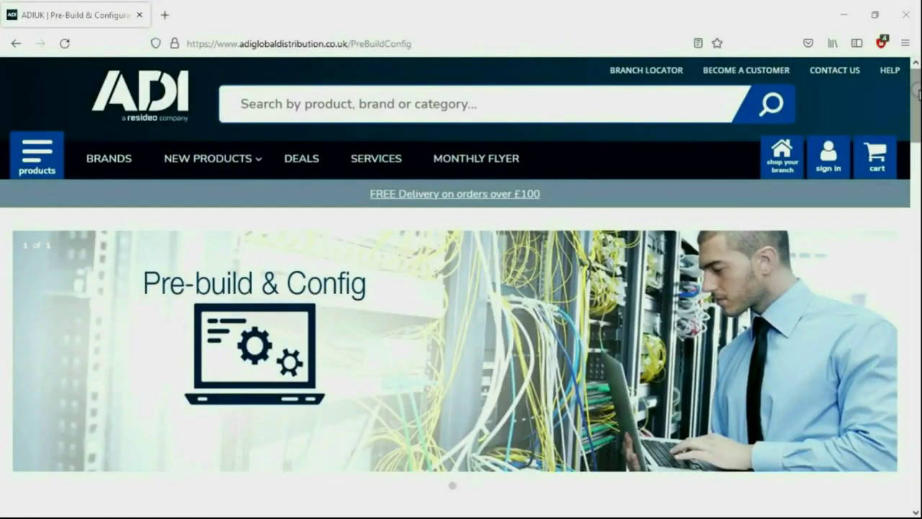
# - Look through the ADI Pre-build & Config web page, from the listed services down to the contact details
pyautogui.moveTo(917, 90); pyautogui.dragTo(916, 220)
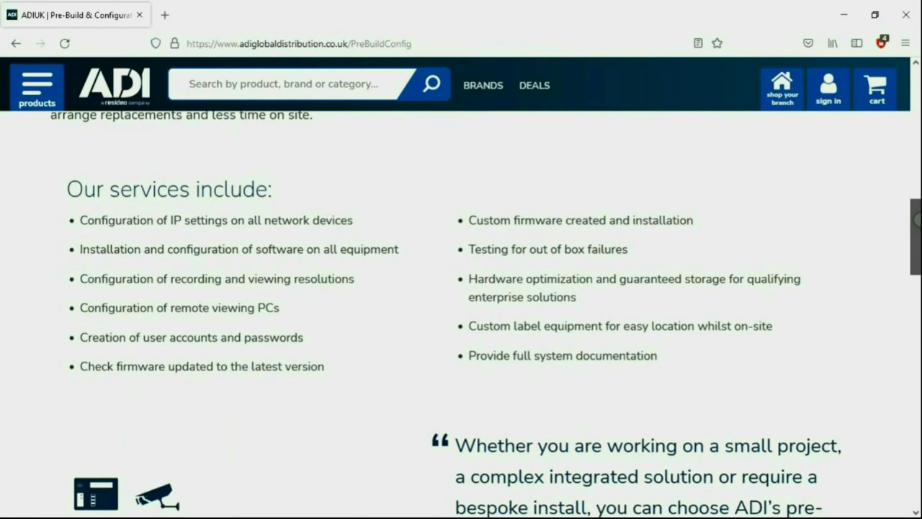
pyautogui.moveTo(917, 220); pyautogui.dragTo(916, 377)
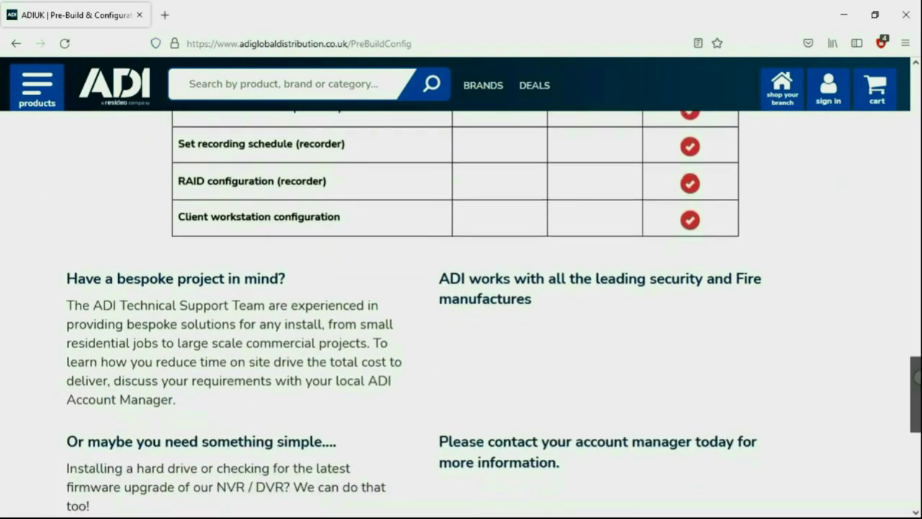
pyautogui.moveTo(917, 376); pyautogui.dragTo(917, 405)
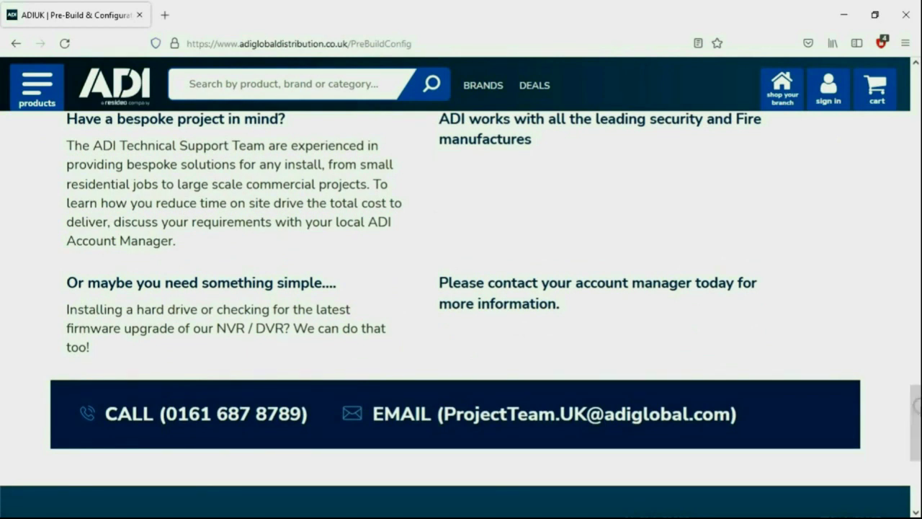